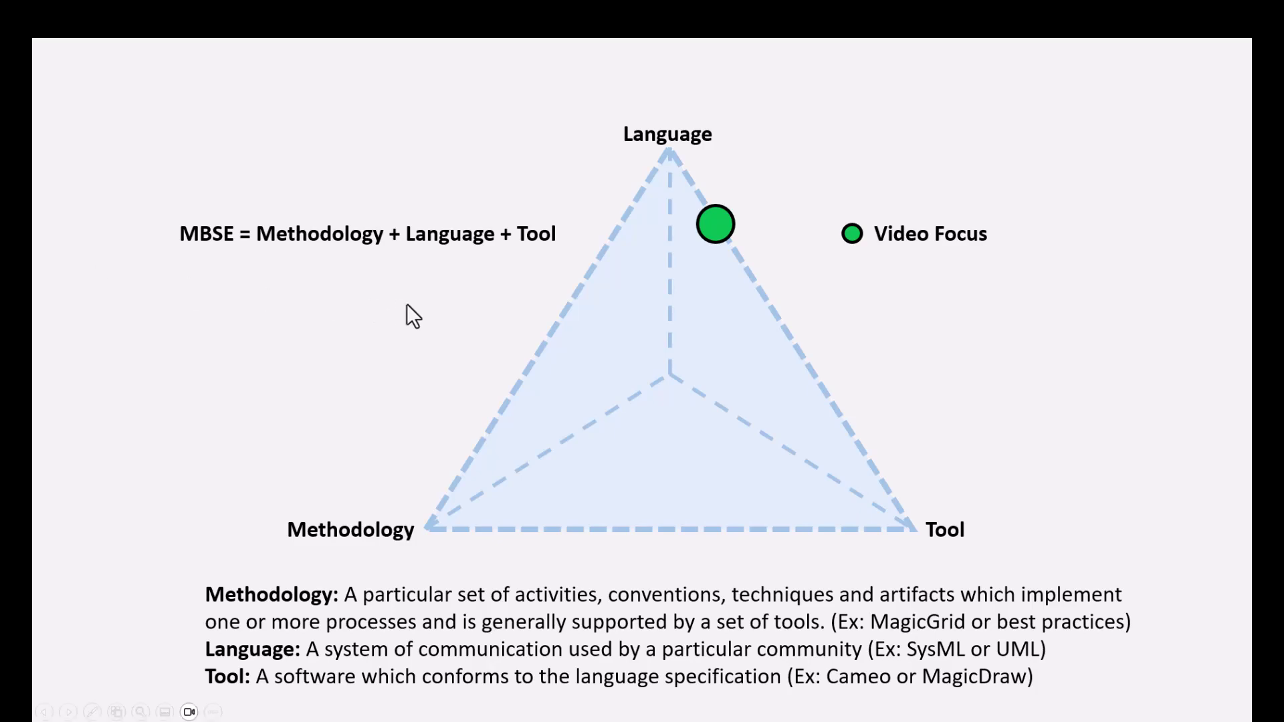
End the slideshow and inspect the Cat generalization and the Animal Type generalization set on the Pets diagram
left_click(407, 305)
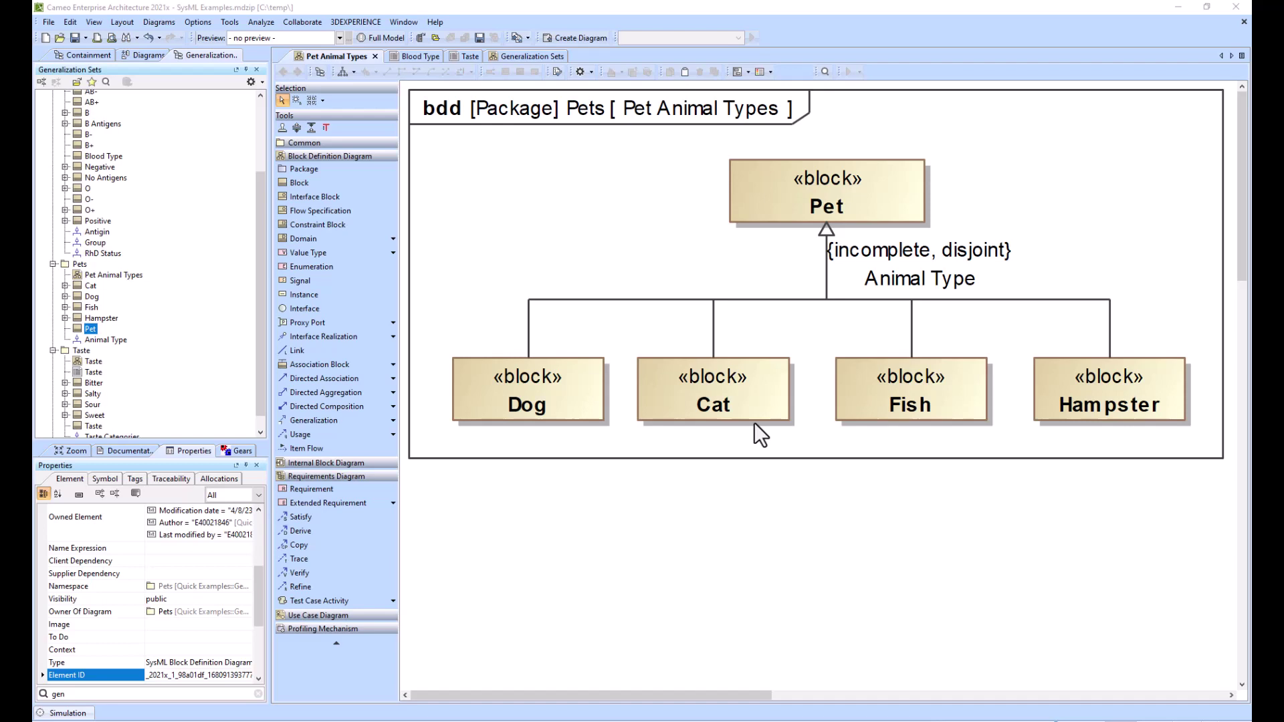
left_click(712, 327)
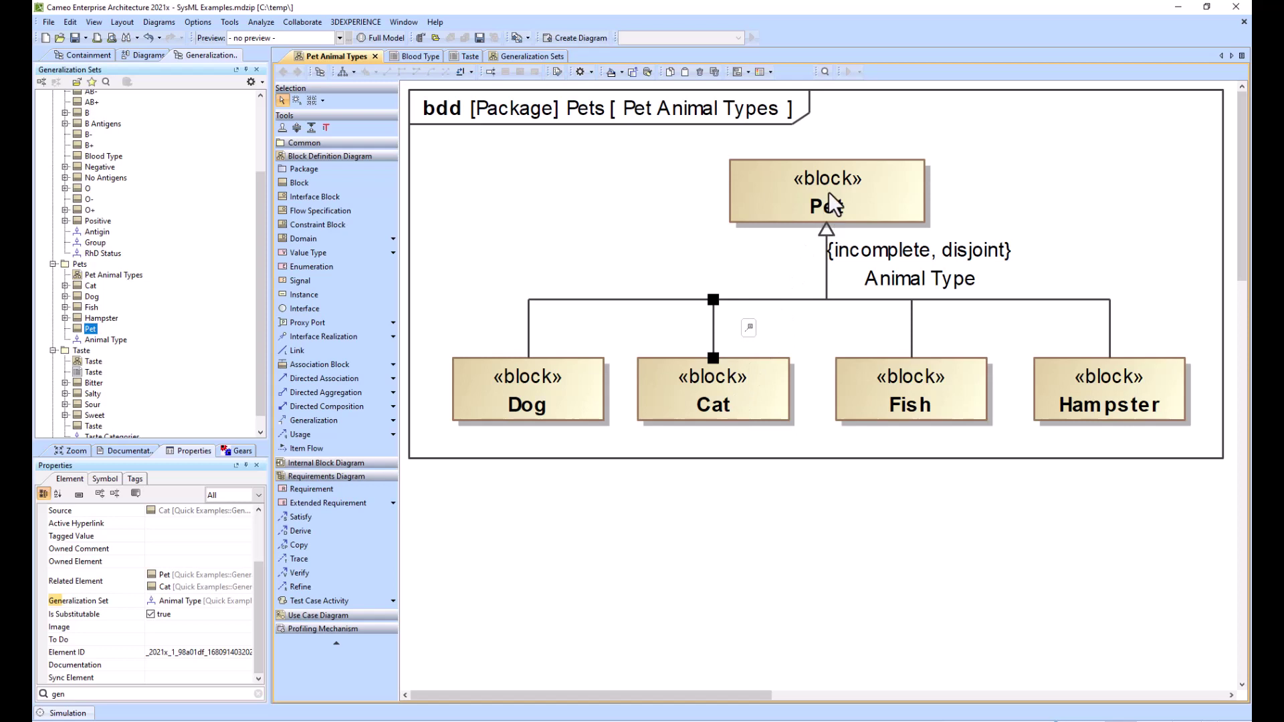
left_click(829, 283)
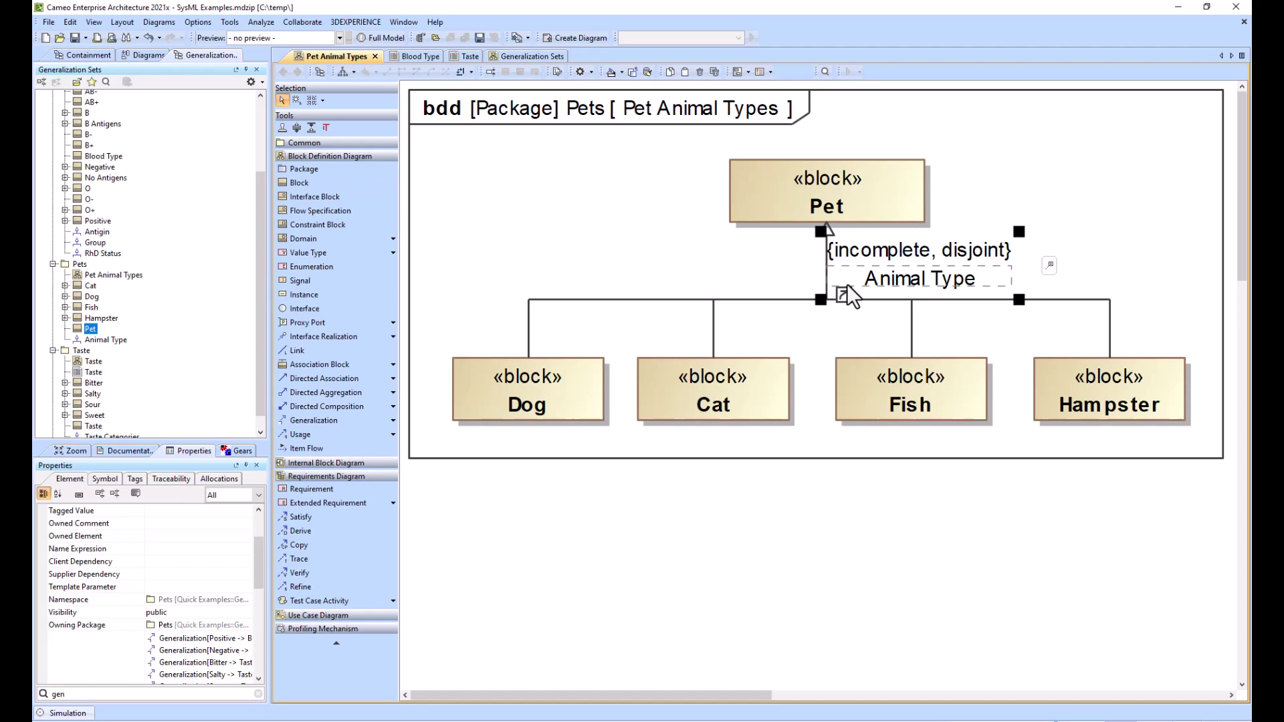
left_click(844, 293)
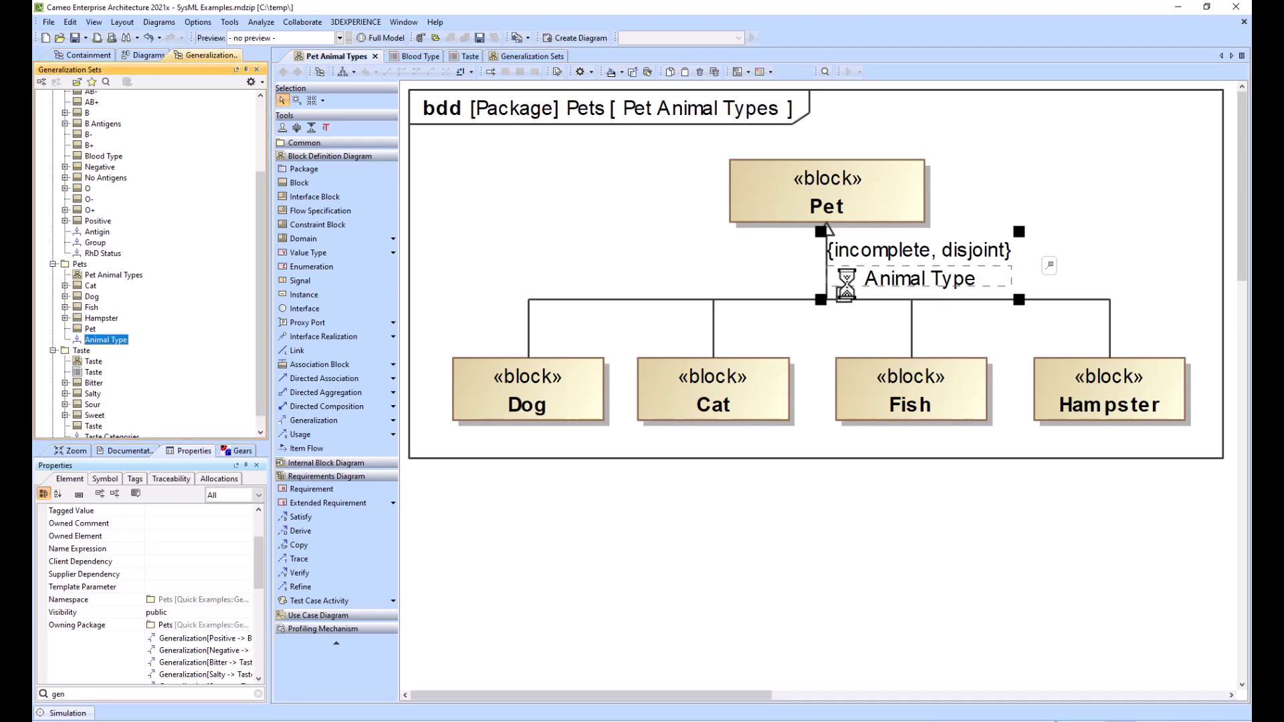
double_click(71, 335)
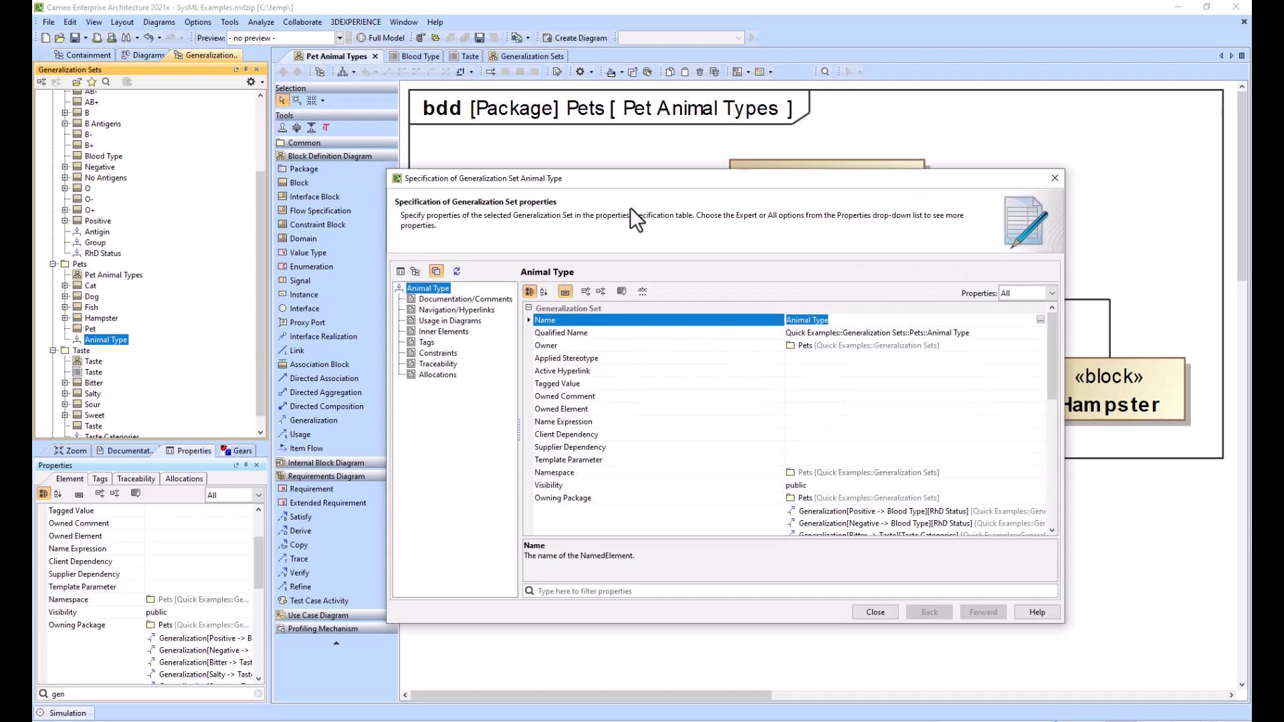
left_click_drag(1049, 348, 1043, 432)
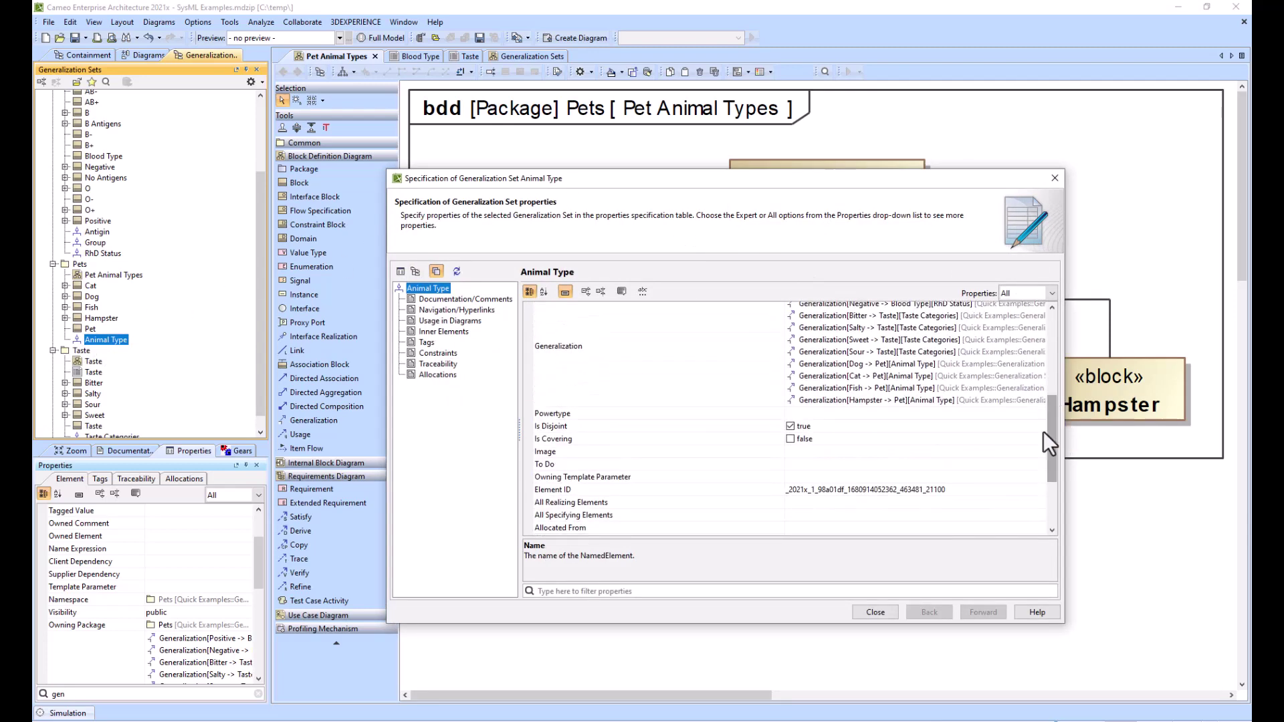
left_click(576, 427)
left_click(575, 436)
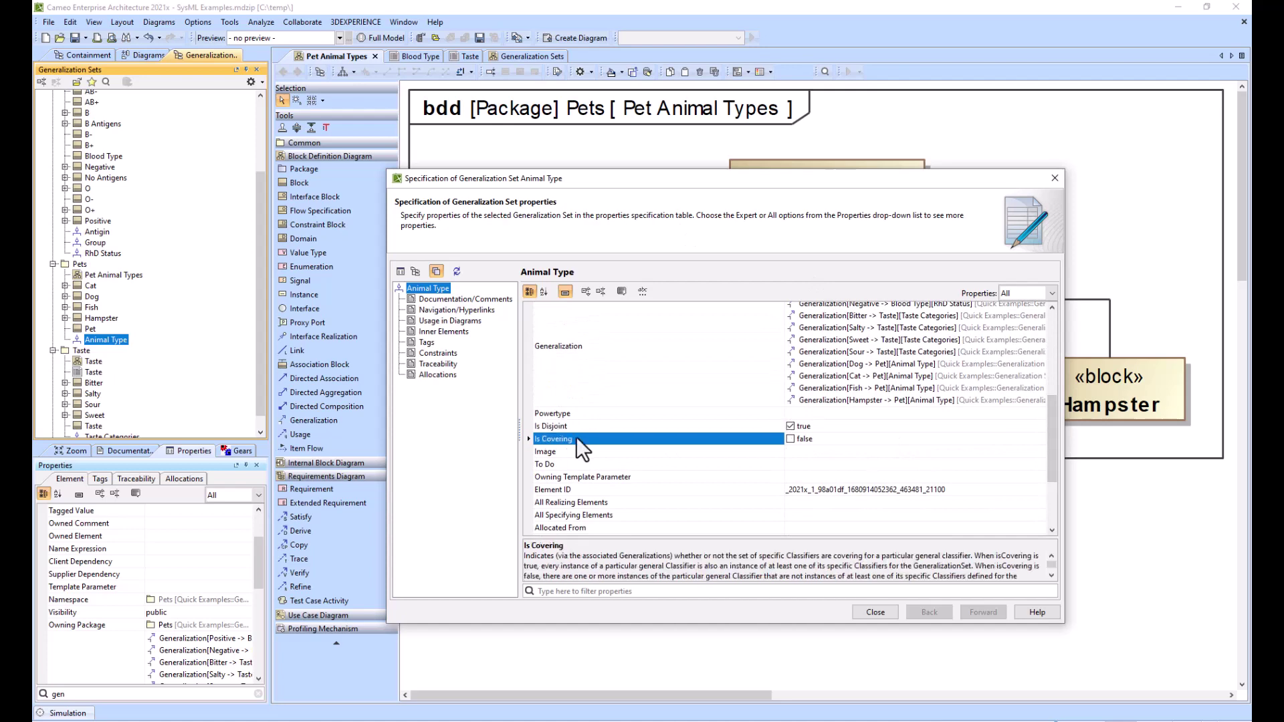
left_click(872, 612)
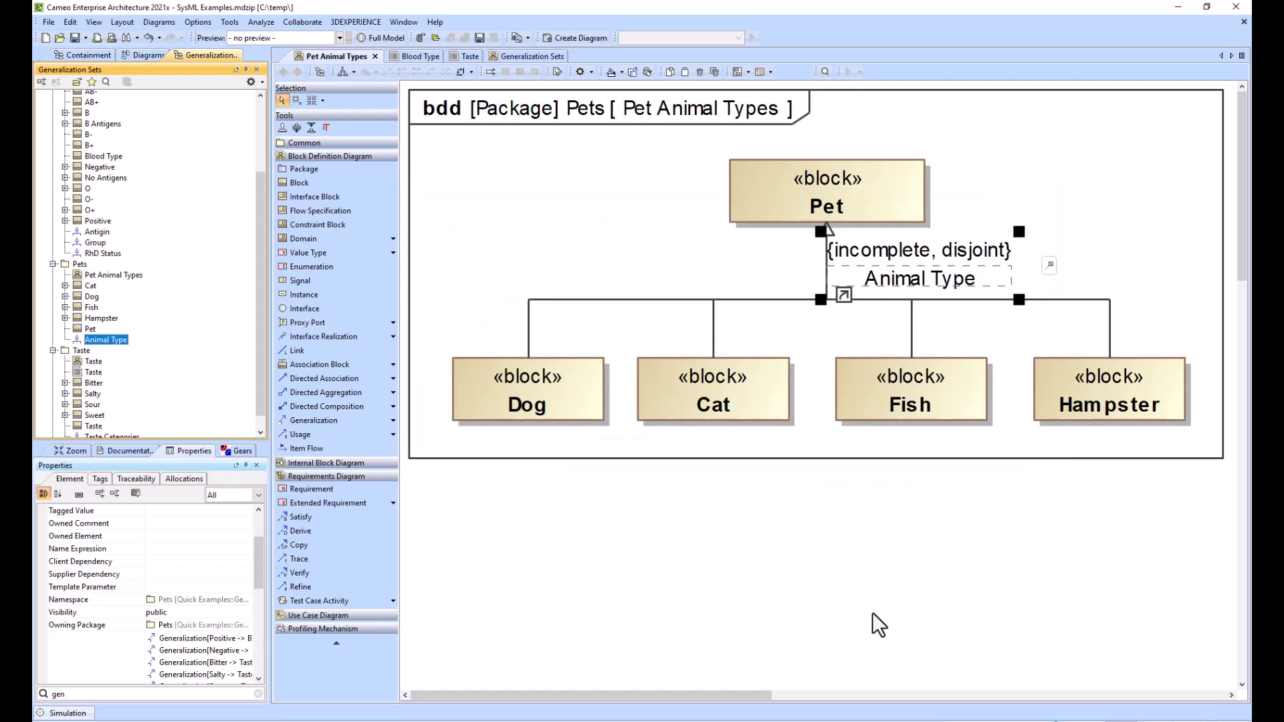
left_click_drag(259, 574, 261, 634)
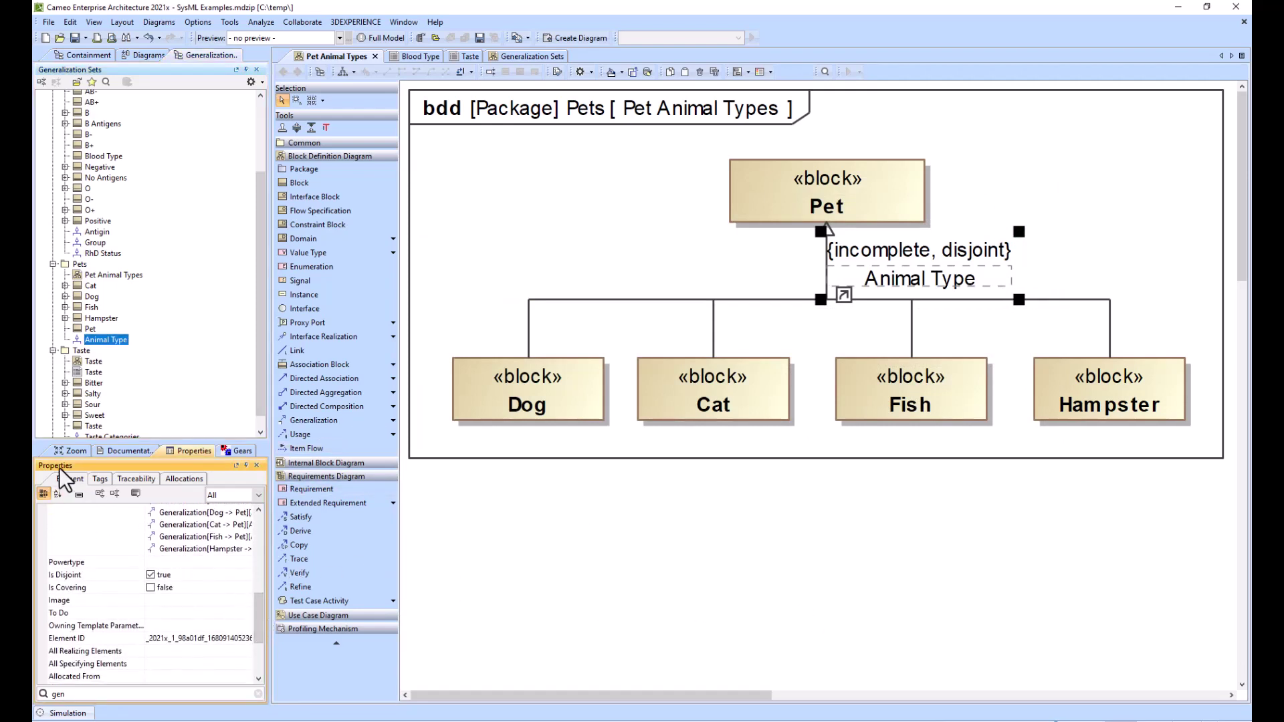
left_click(65, 576)
left_click(65, 589)
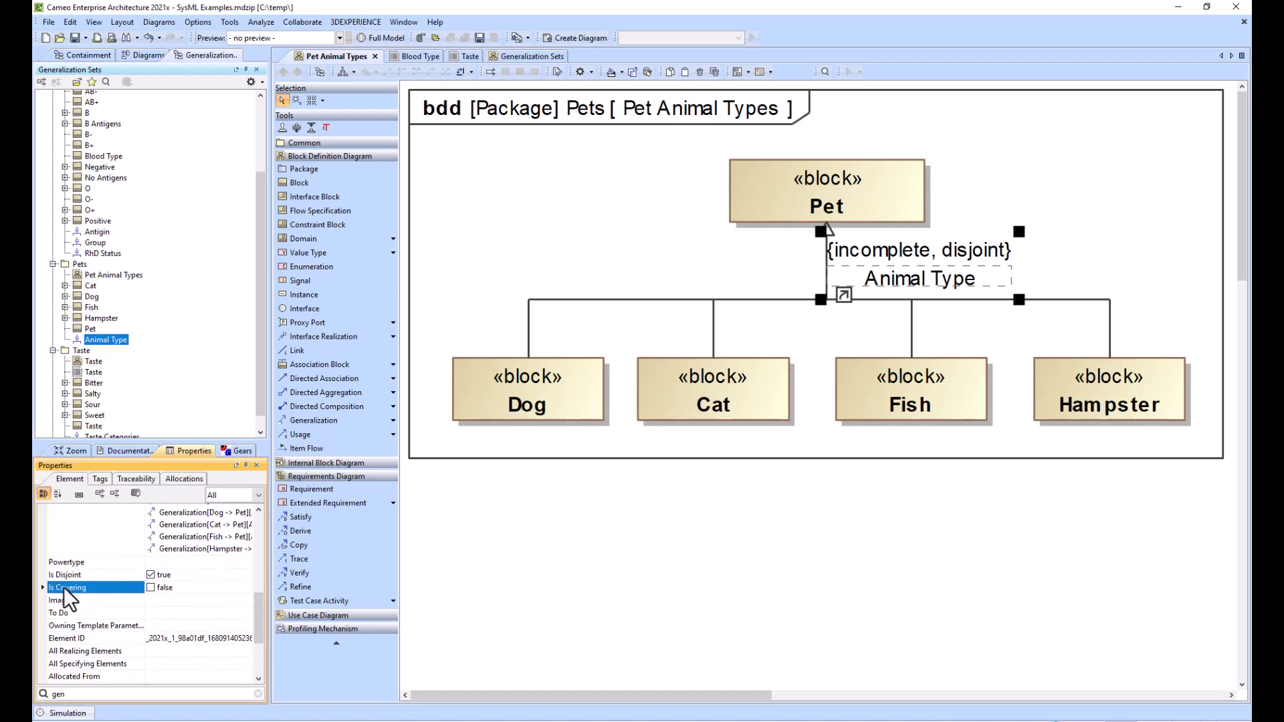
left_click(633, 260)
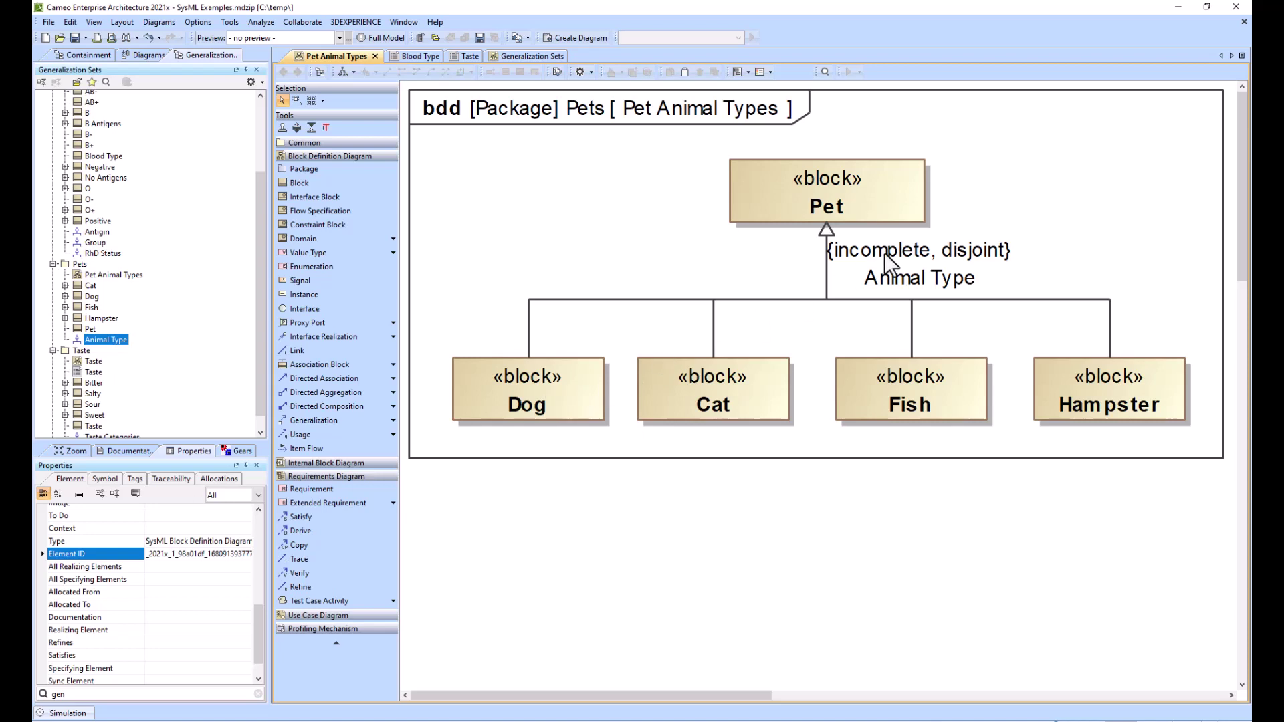
left_click_drag(260, 613, 255, 528)
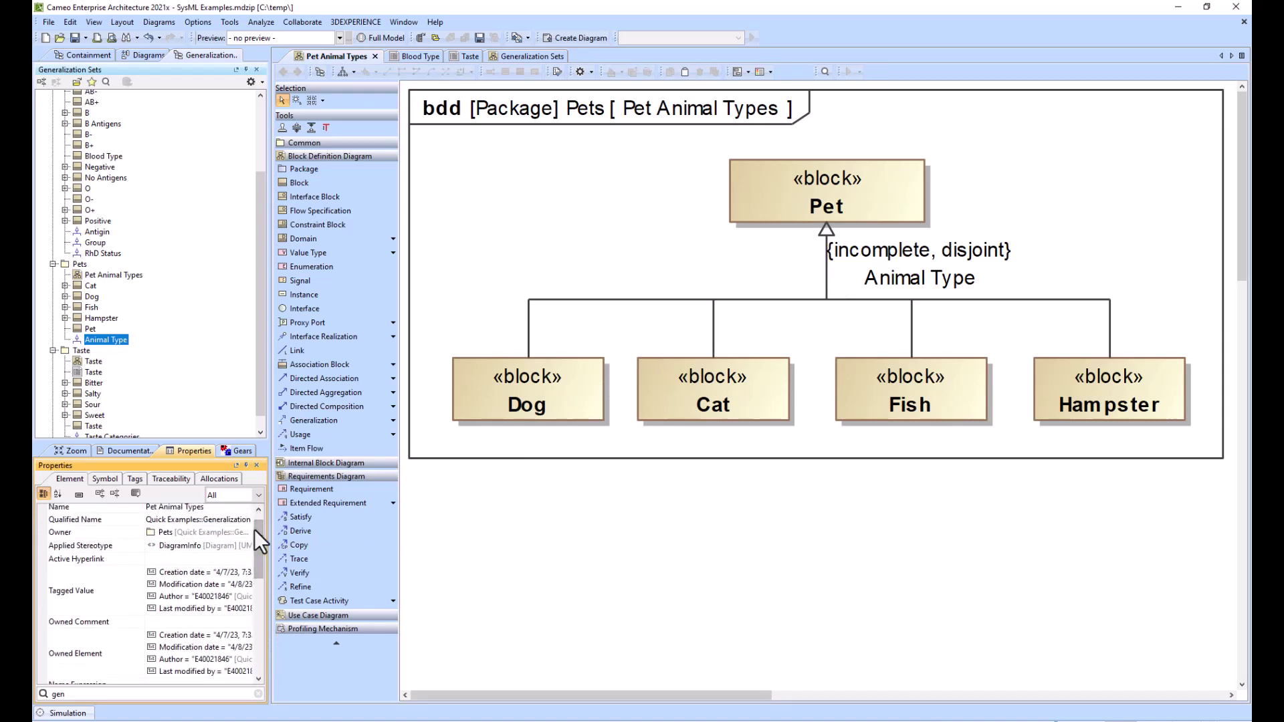
left_click(880, 286)
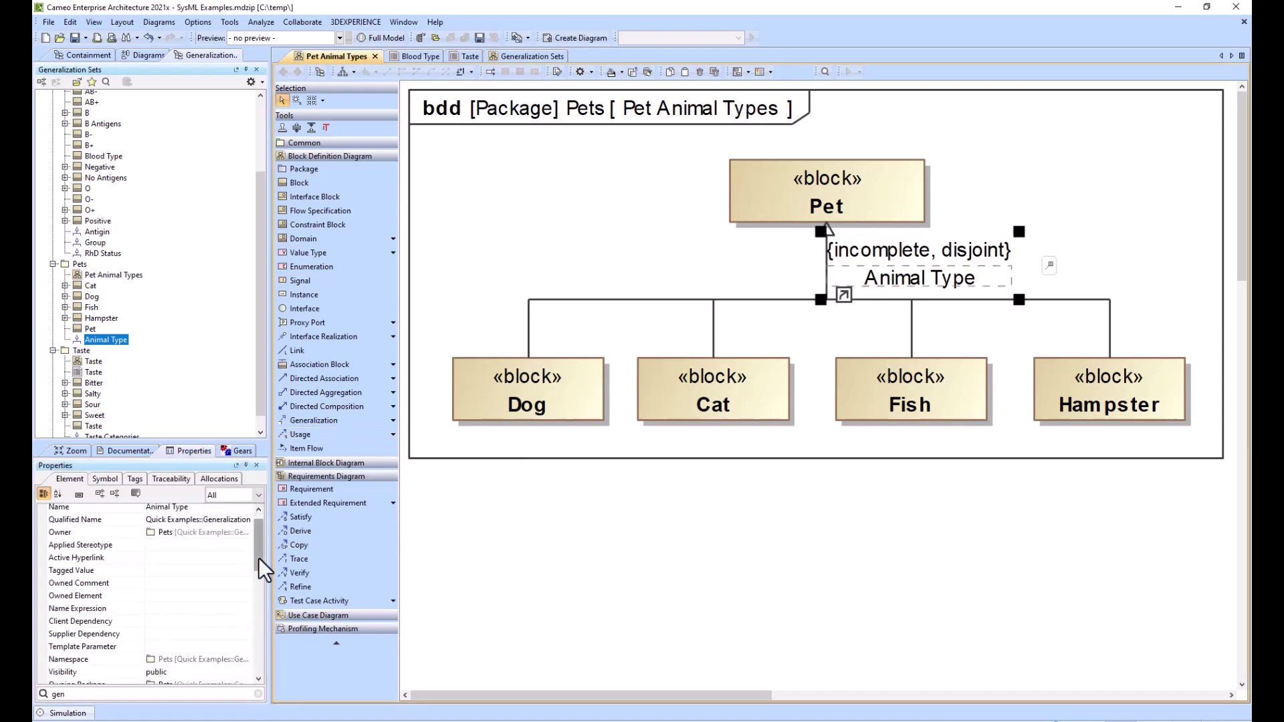
left_click_drag(258, 556, 247, 635)
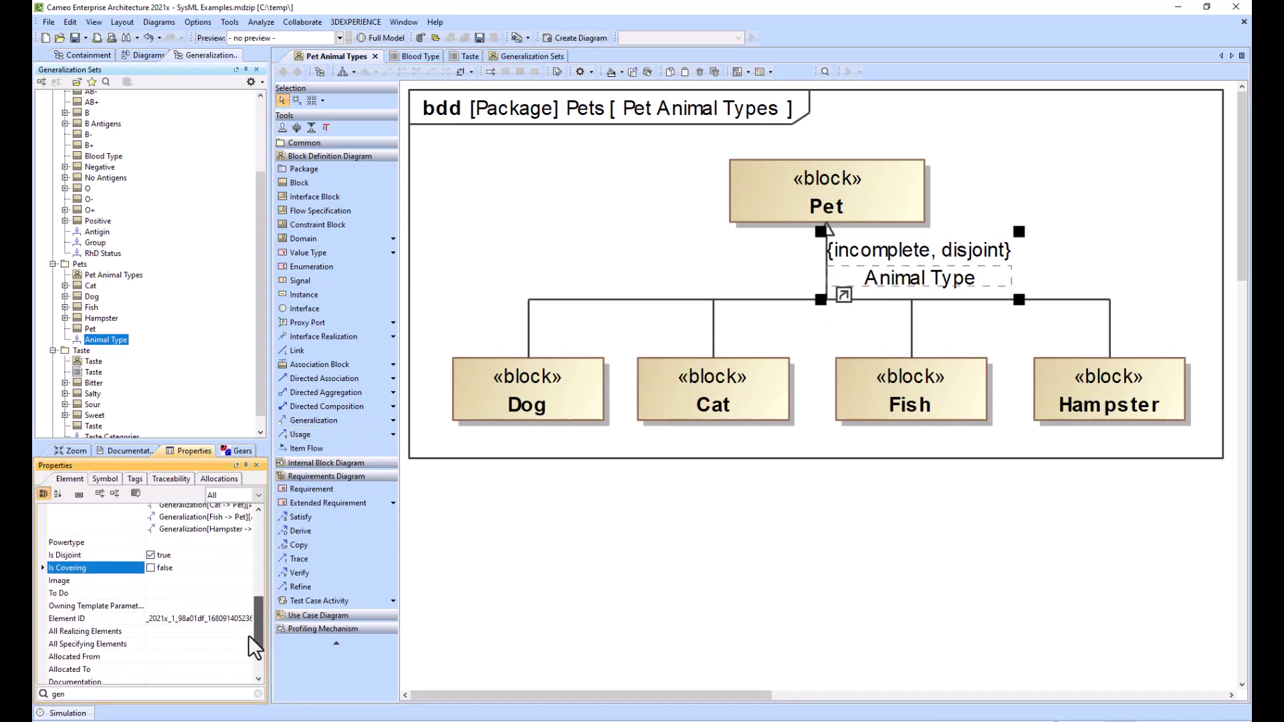
left_click(151, 568)
left_click(151, 567)
left_click(299, 182)
left_click(435, 182)
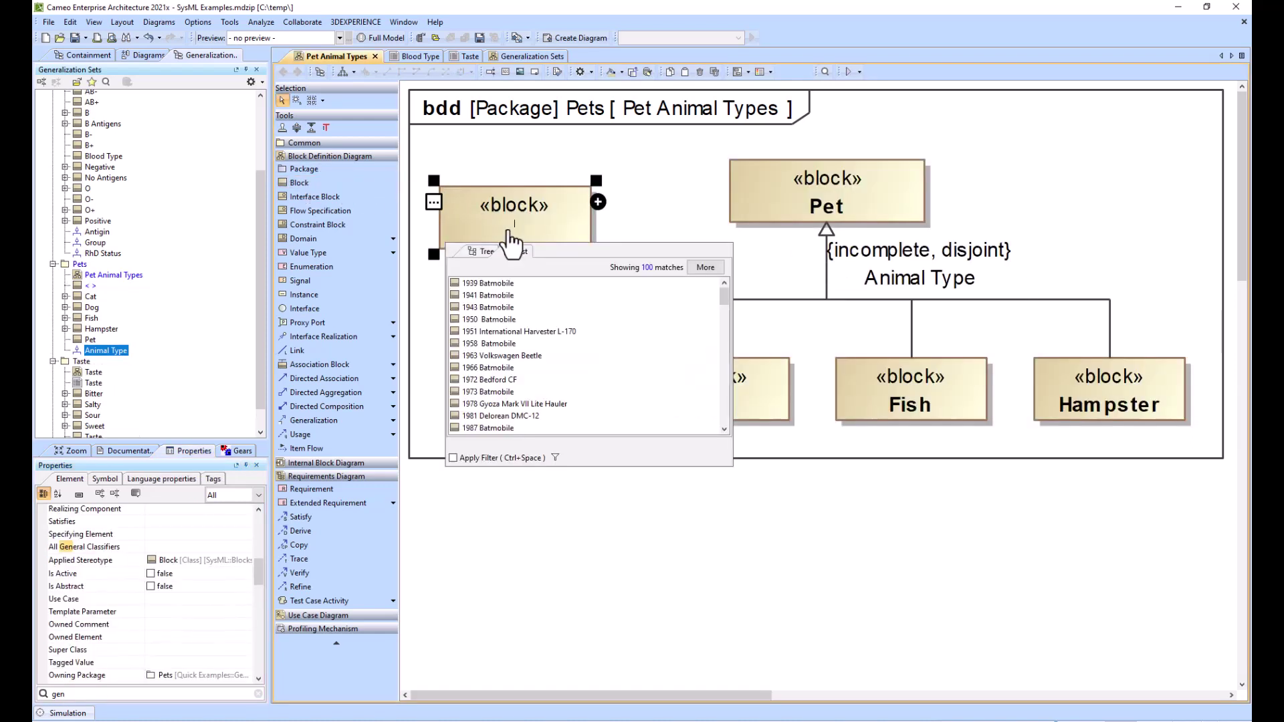
type("Lucky")
key("Return")
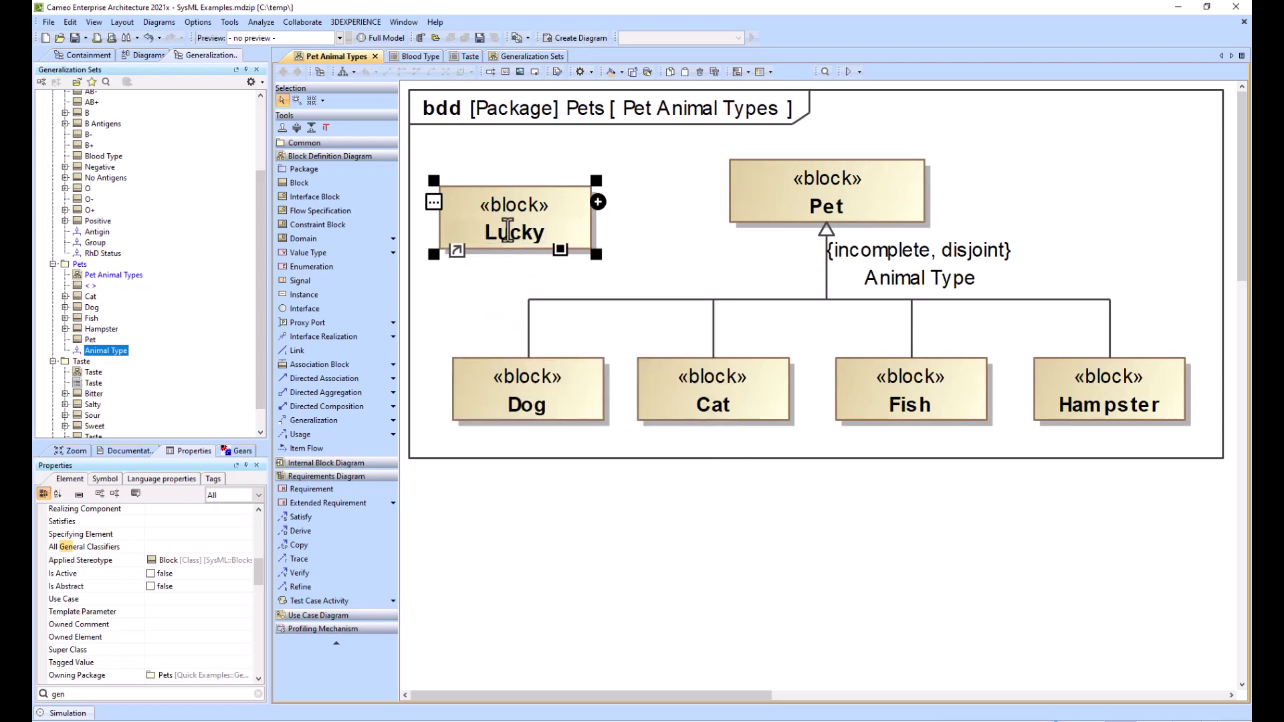
left_click(566, 167)
left_click_drag(557, 220, 609, 194)
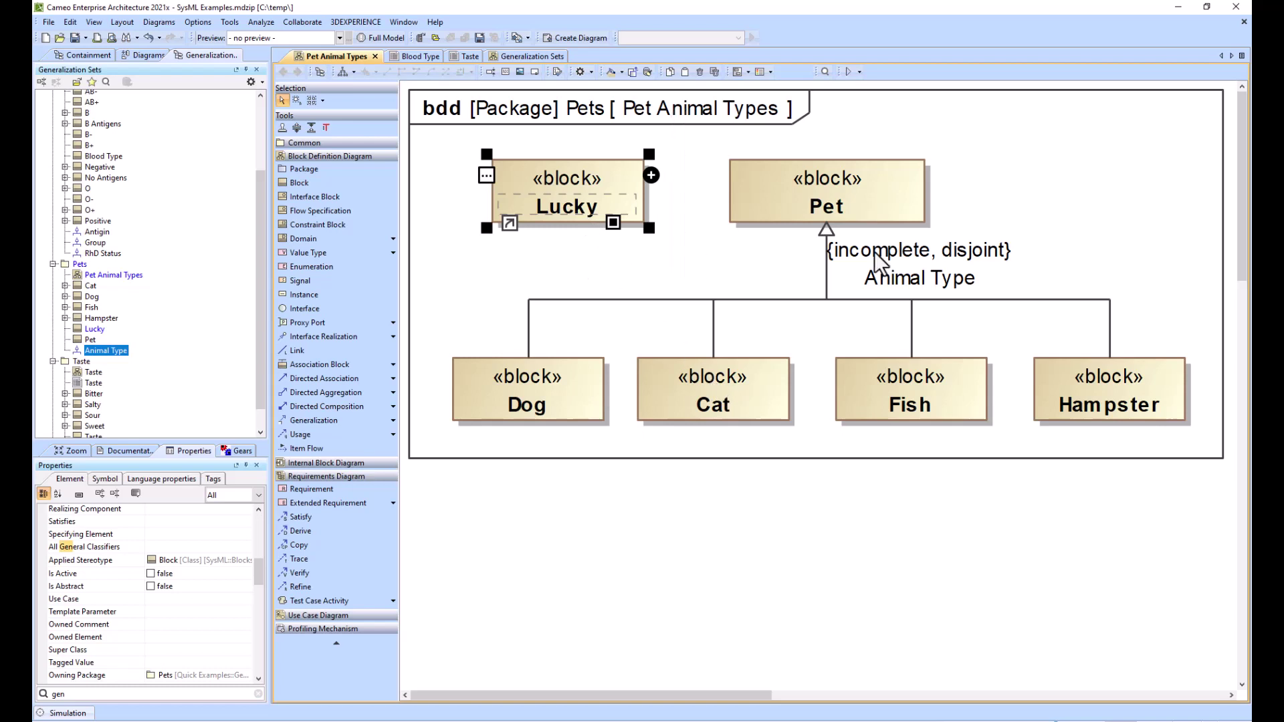
left_click(619, 248)
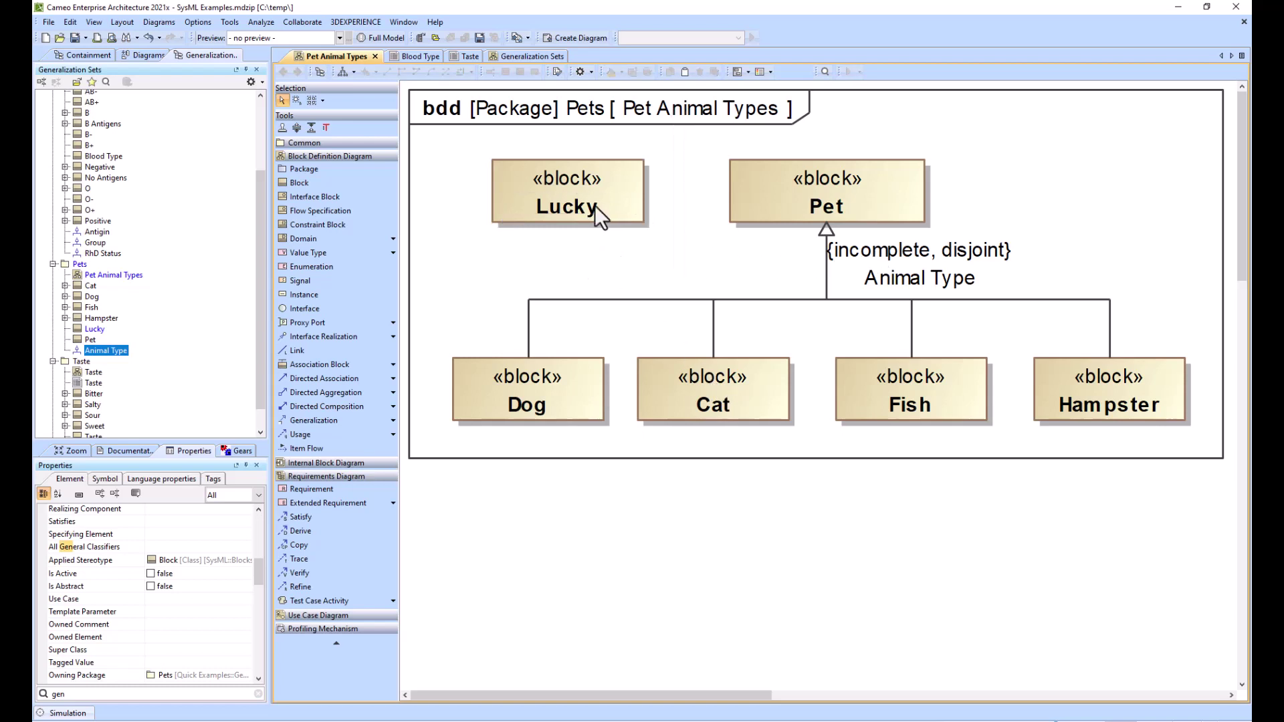
left_click(594, 205)
key("ctrl+d")
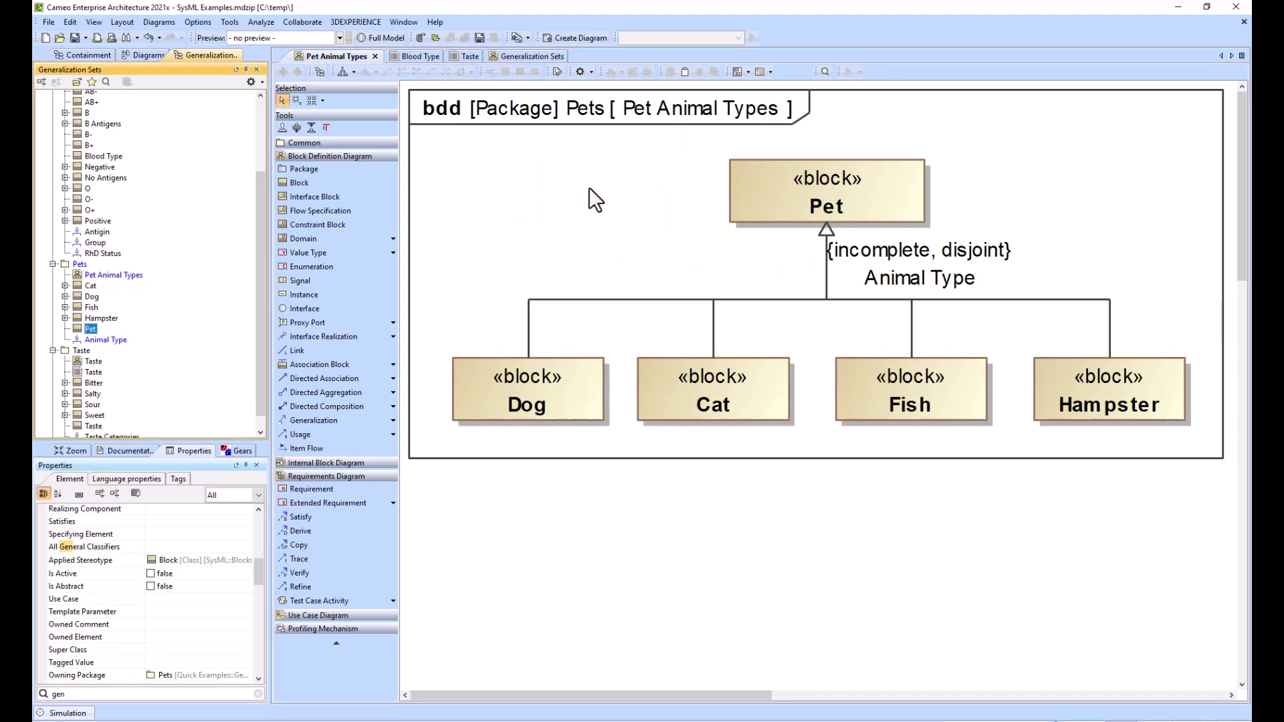
Open the Blood Type block definition diagram and select the AB+ and AB blocks
left_click(420, 58)
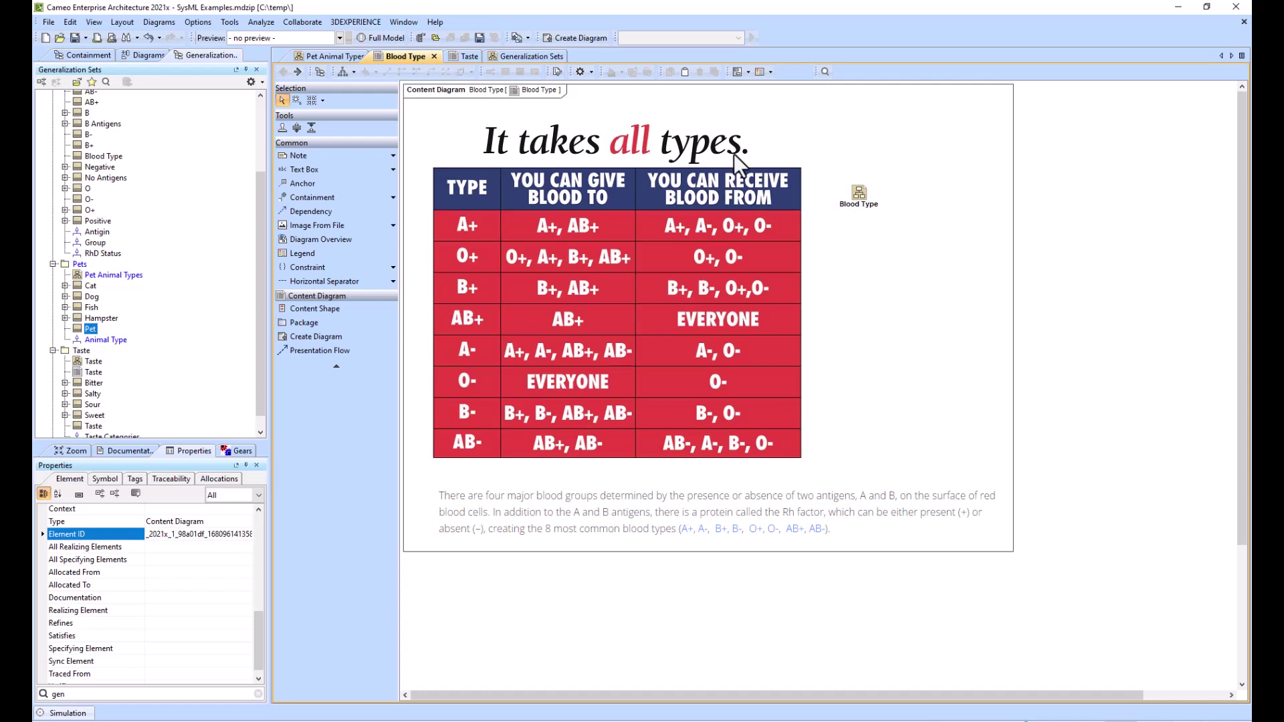
double_click(859, 193)
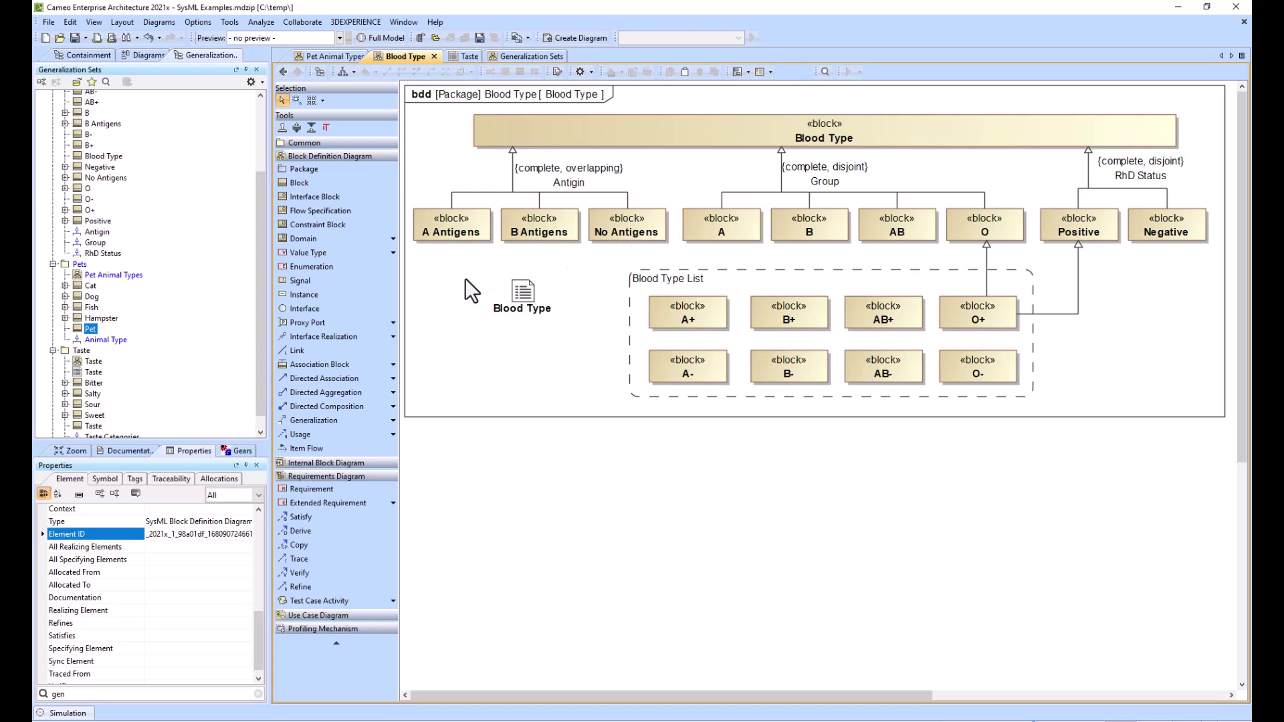
left_click(884, 326)
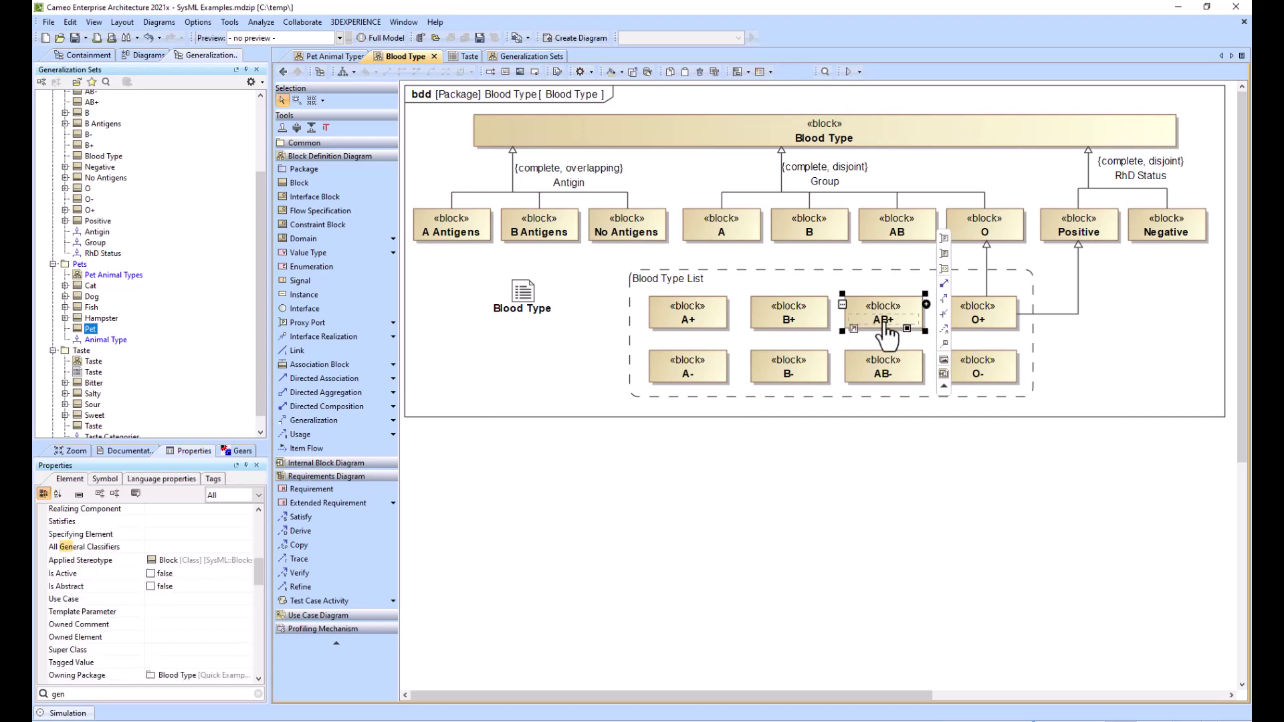
left_click(896, 236)
left_click(476, 256)
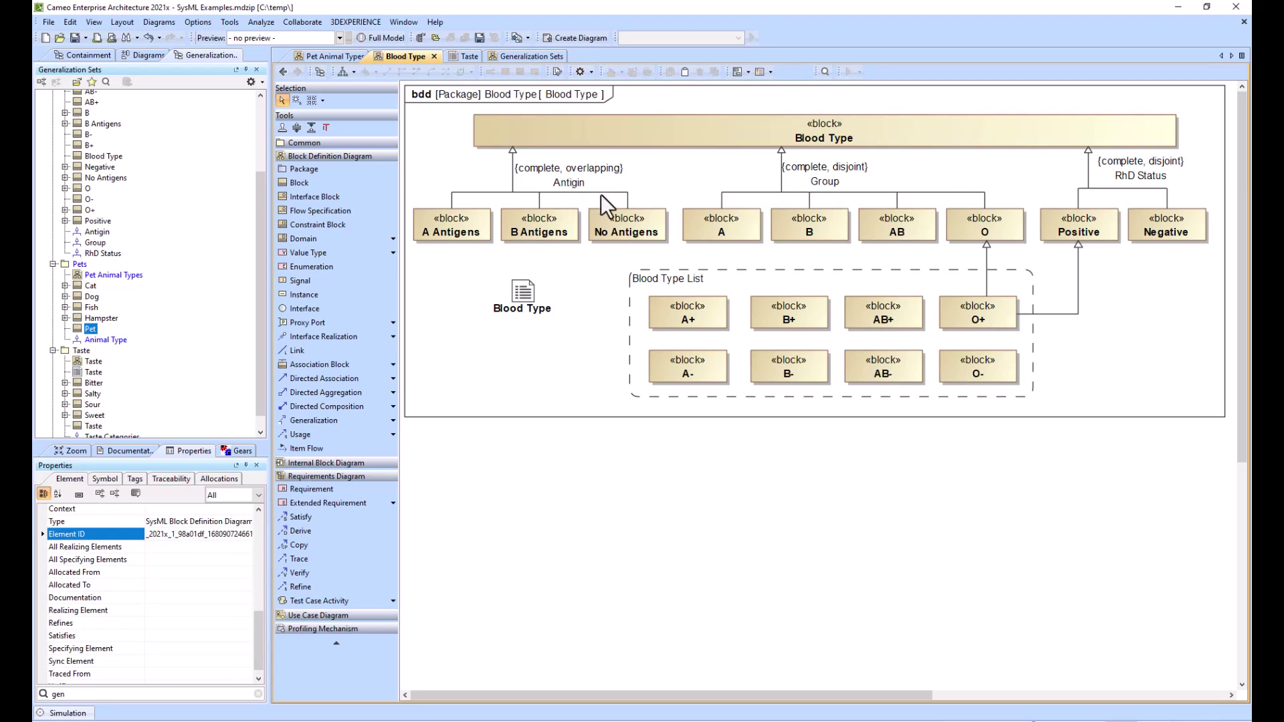
Try moving AB+ out of the Blood Type List and generalizing it to B Antigens, then undo
mouse_move(872, 316)
left_mouse_down()
mouse_move(535, 318)
mouse_move(466, 276)
mouse_move(504, 309)
left_mouse_up()
left_click(506, 361)
mouse_move(566, 271)
left_mouse_down()
mouse_move(535, 234)
mouse_move(471, 235)
left_mouse_up()
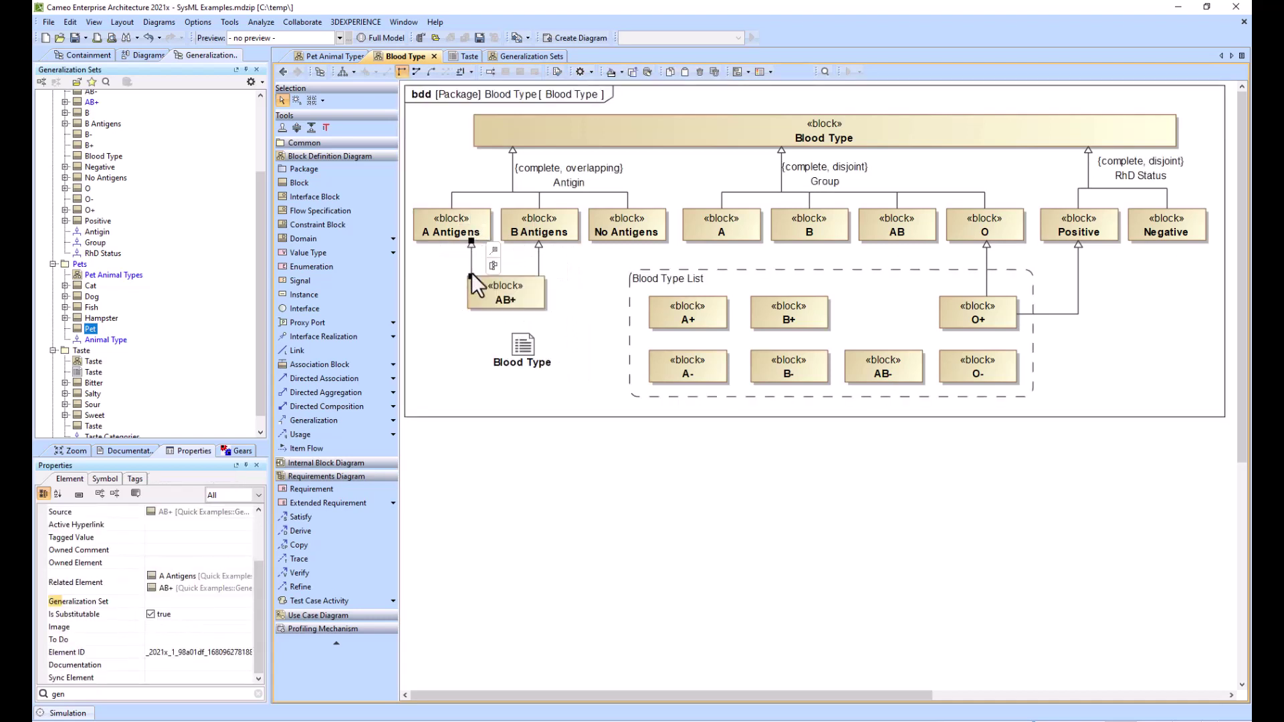
key("ctrl+z")
key("ctrl+z")
key("ctrl+z")
key("ctrl+z")
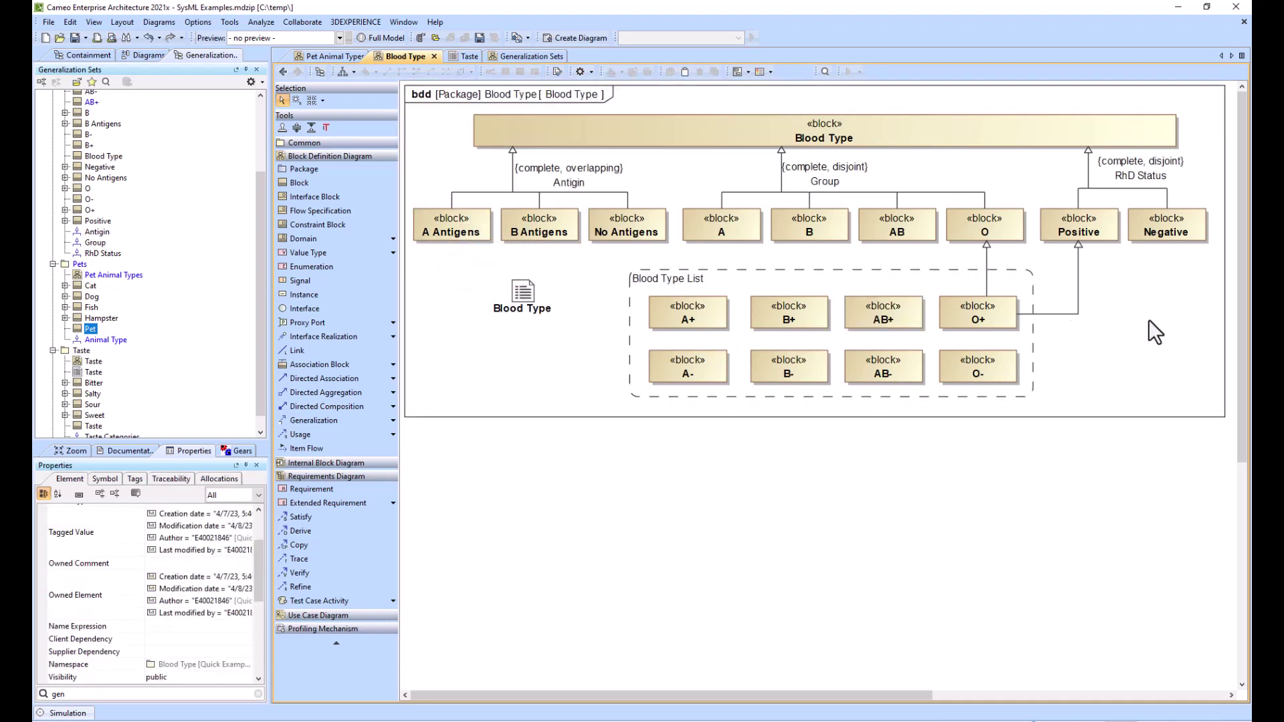
Open the Taste block definition diagram showing the {incomplete, overlapping} Taste Categories set
left_click(467, 56)
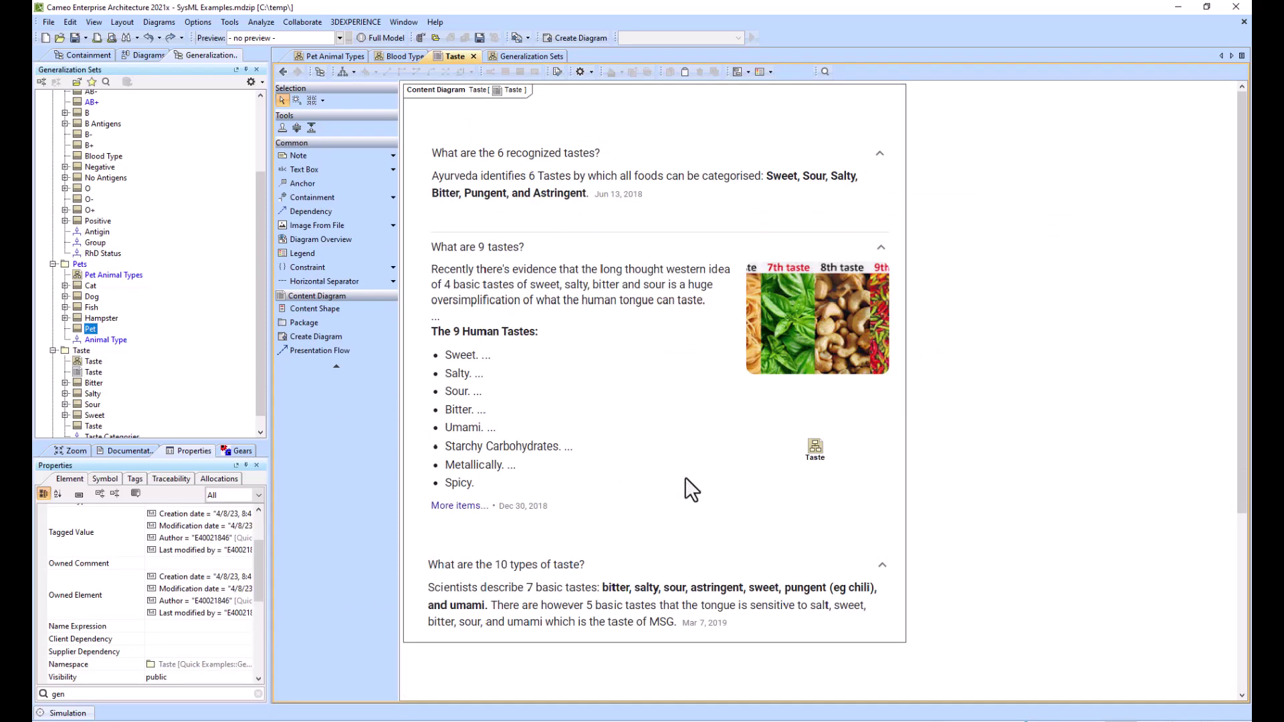
double_click(817, 447)
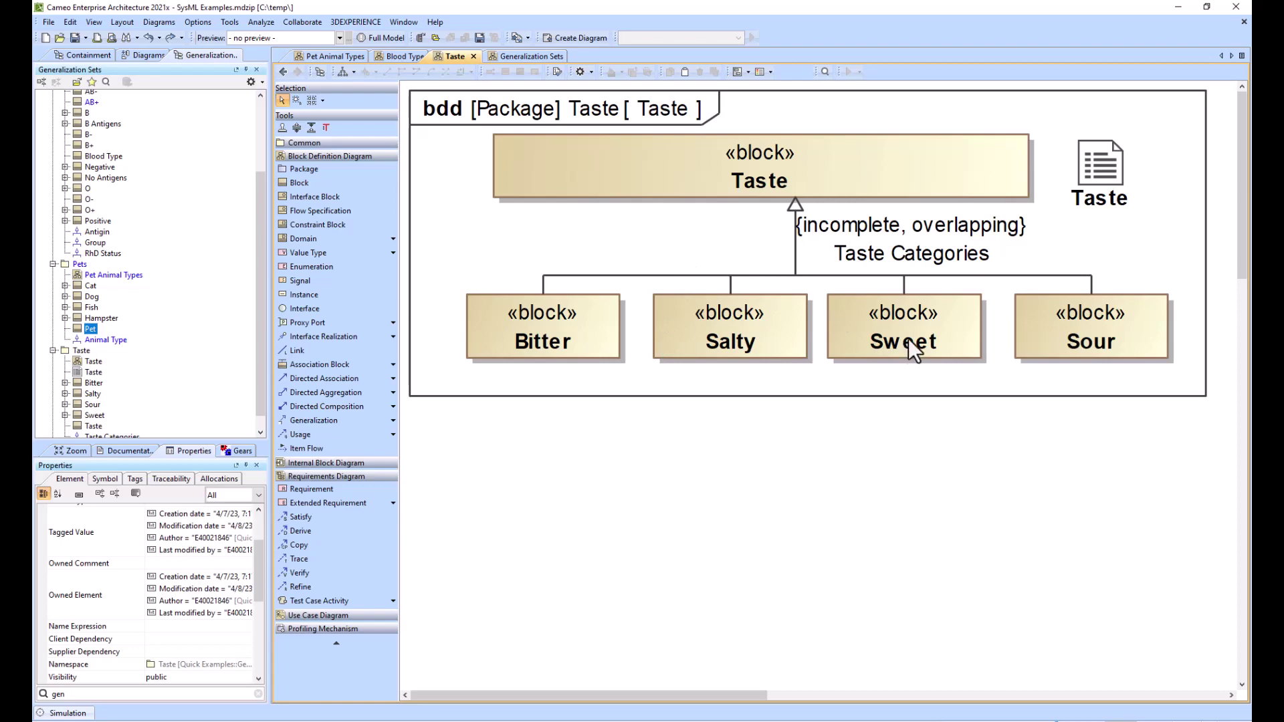
Display the Generalization Sets summary diagram and select its Is Disjoint / Is Covering mapping note
left_click(536, 56)
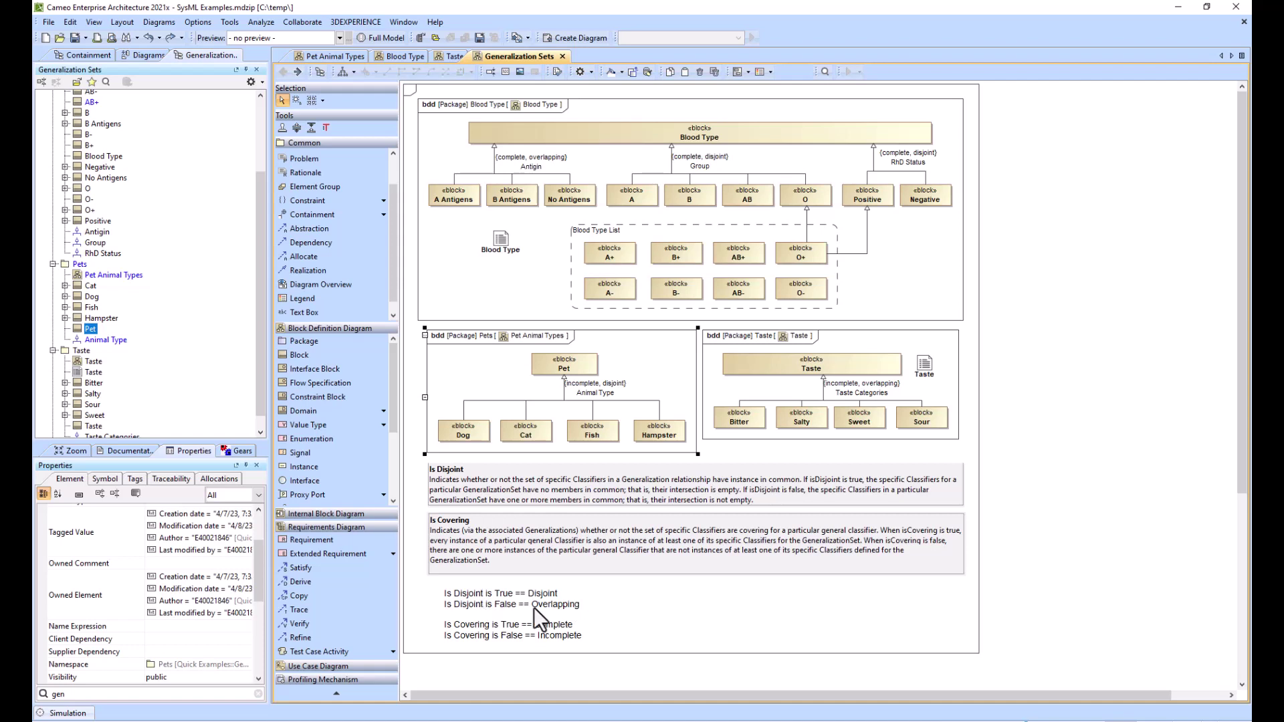
left_click(464, 600)
left_click(651, 611)
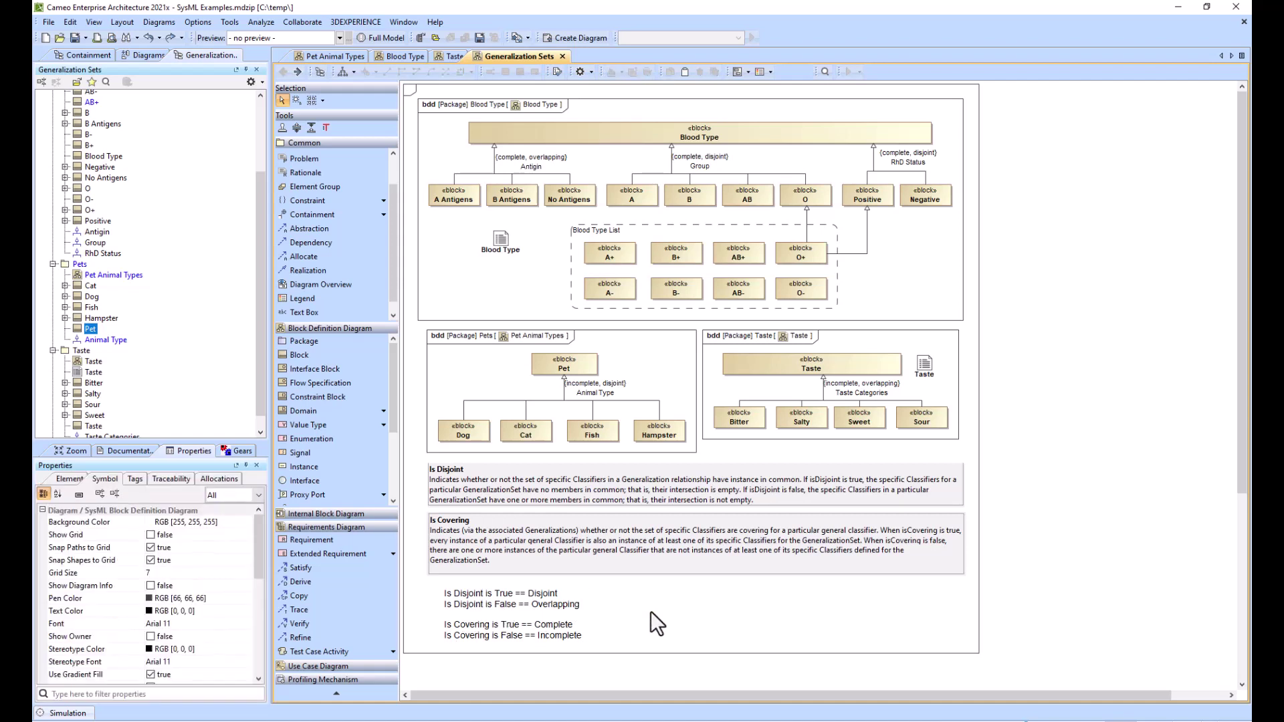